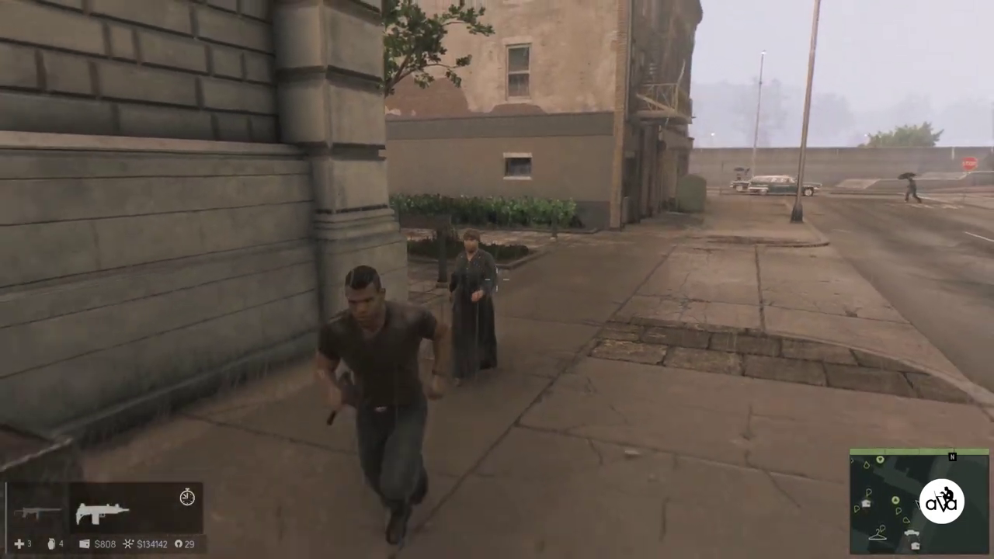
Slow the Mafia III character to a walk before leaving the game.
{"action": "key", "text": "s"}
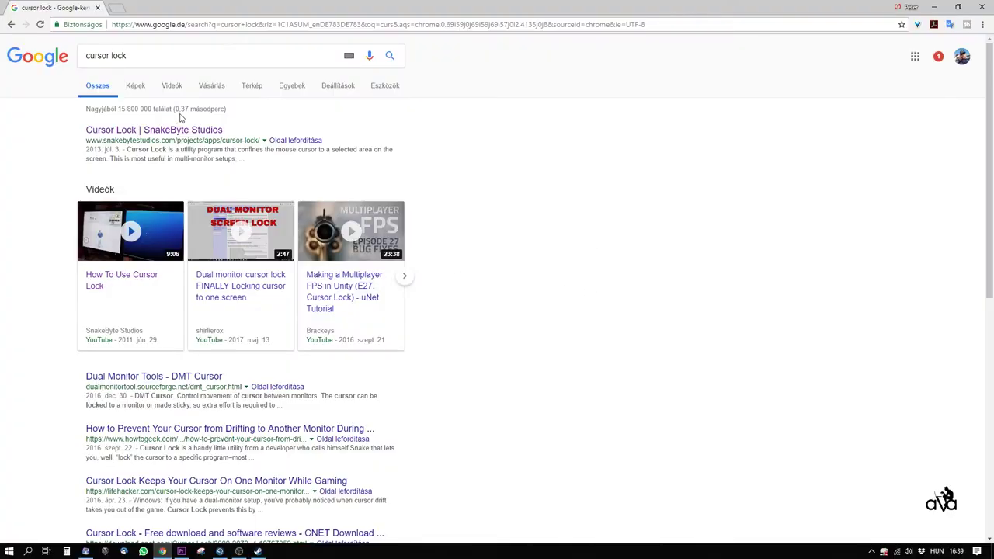
Download Cursor_Lock_2.6.1_Setup.exe from the SnakeByte Studios page and show it in the Downloads folder.
{"action": "left_click", "coordinate": [165, 131]}
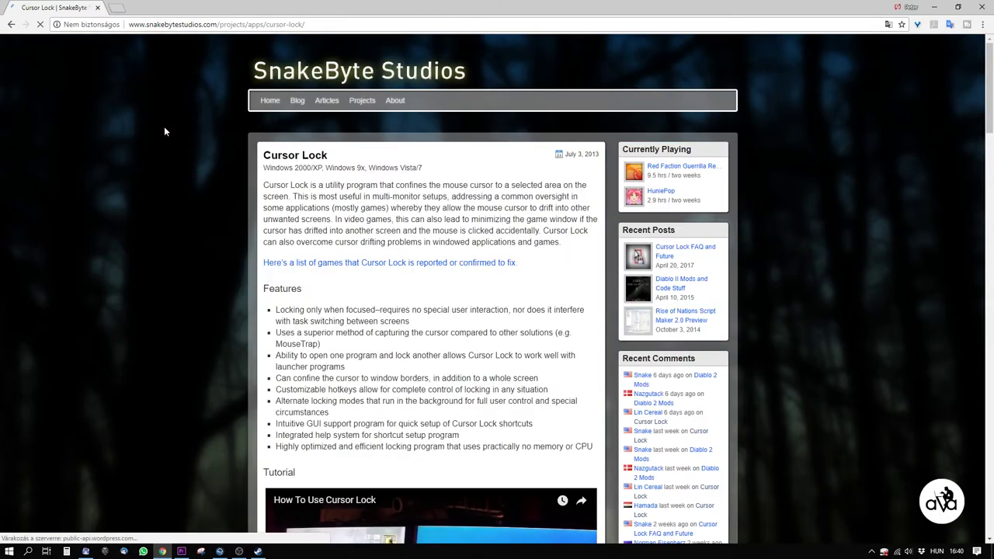
{"action": "scroll", "coordinate": [415, 363], "scroll_direction": "down", "scroll_amount": 2}
{"action": "scroll", "coordinate": [416, 363], "scroll_direction": "down", "scroll_amount": 8}
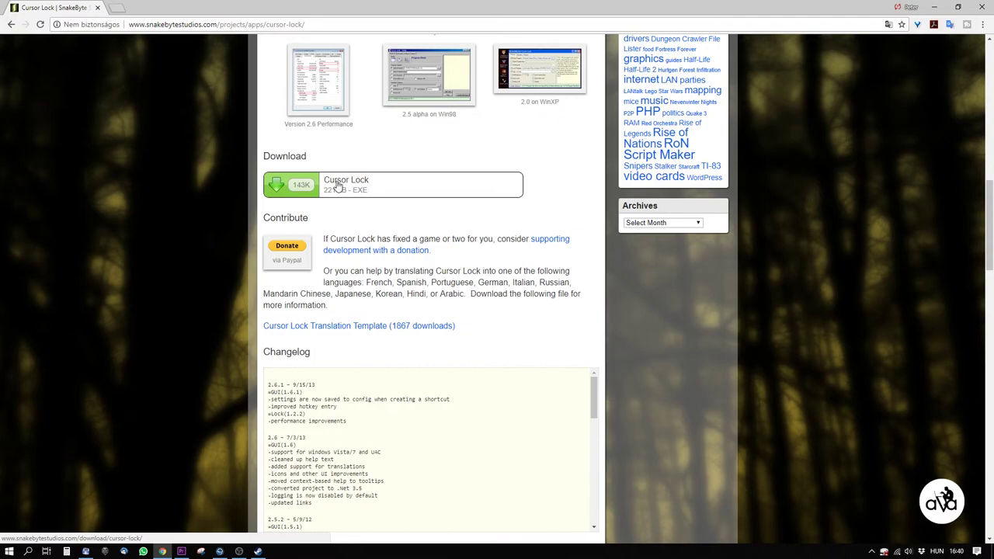
{"action": "left_click", "coordinate": [336, 186]}
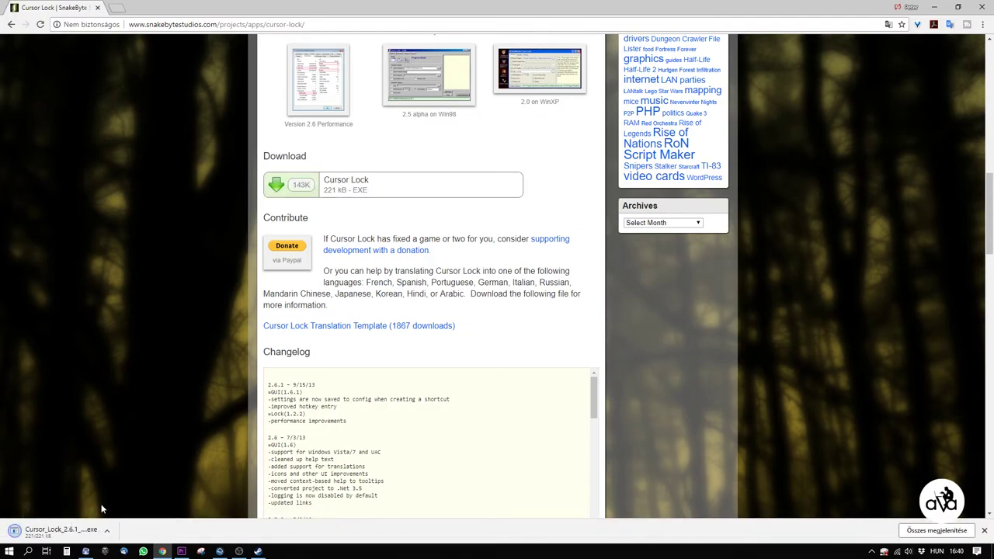
{"action": "left_click", "coordinate": [105, 532]}
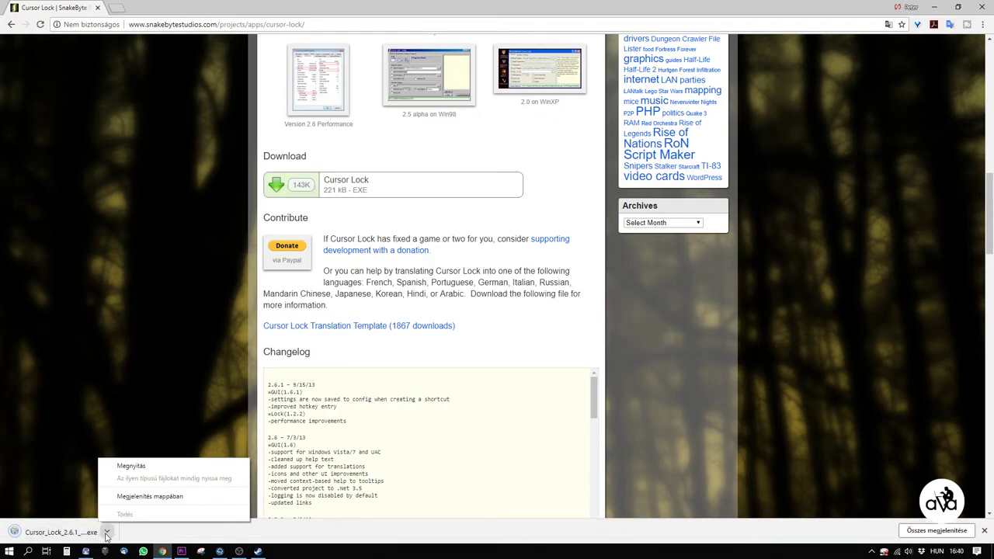
{"action": "left_click", "coordinate": [136, 496]}
{"action": "left_click_drag", "start_coordinate": [281, 158], "coordinate": [471, 138]}
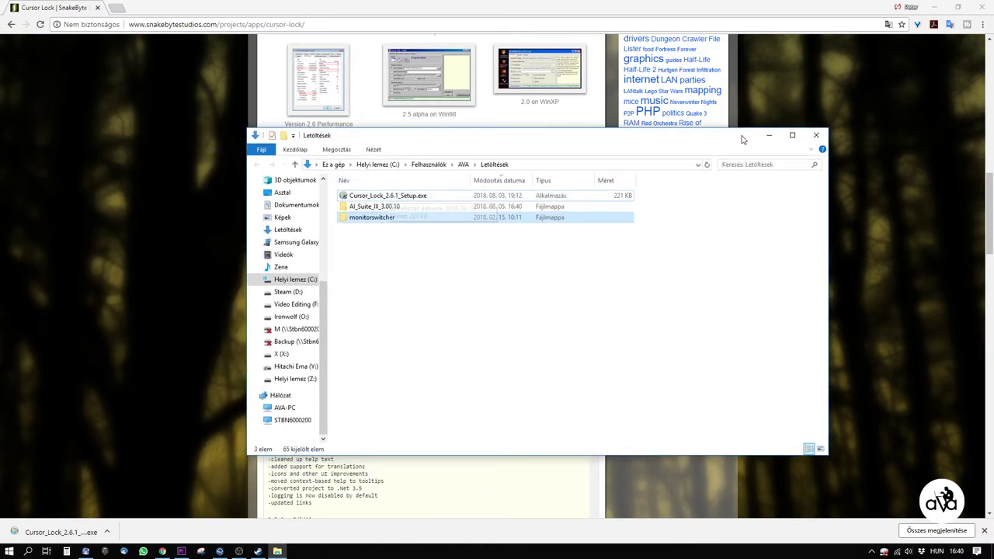
Close the Downloads folder and Chrome, then launch Setup Cursor Lock by searching 'cursor'.
{"action": "left_click", "coordinate": [822, 138]}
{"action": "left_click", "coordinate": [97, 8]}
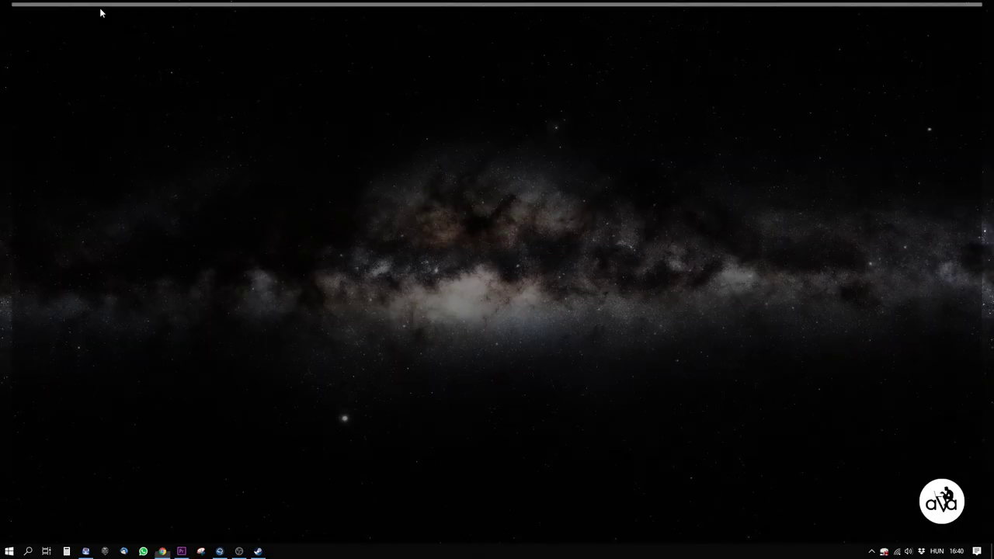
{"action": "left_click", "coordinate": [28, 552]}
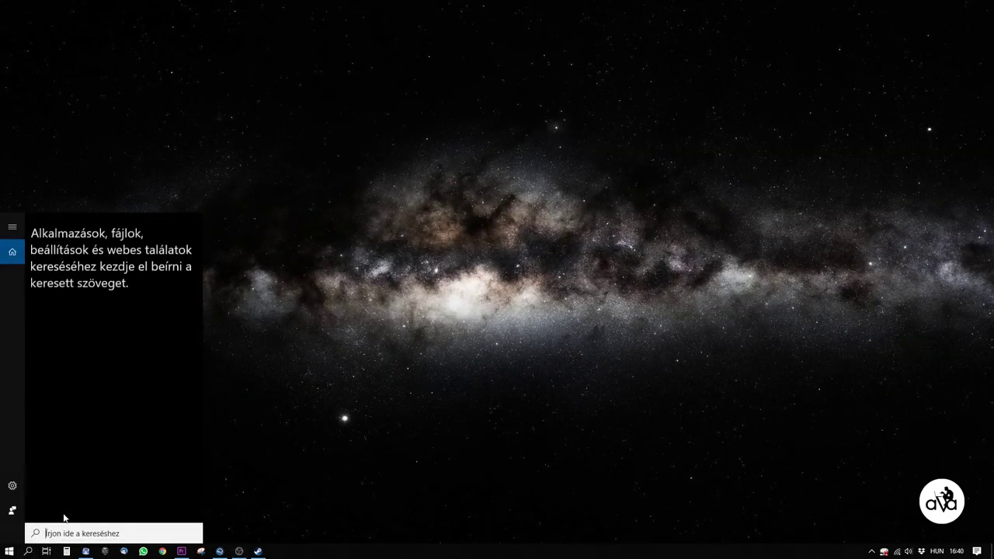
{"action": "type", "text": "cursor"}
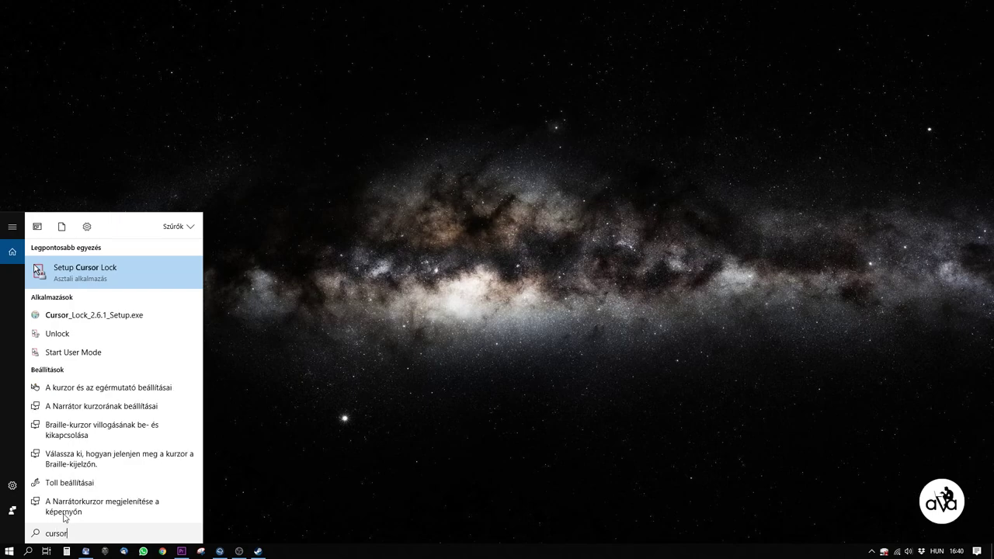
{"action": "key", "text": "Return"}
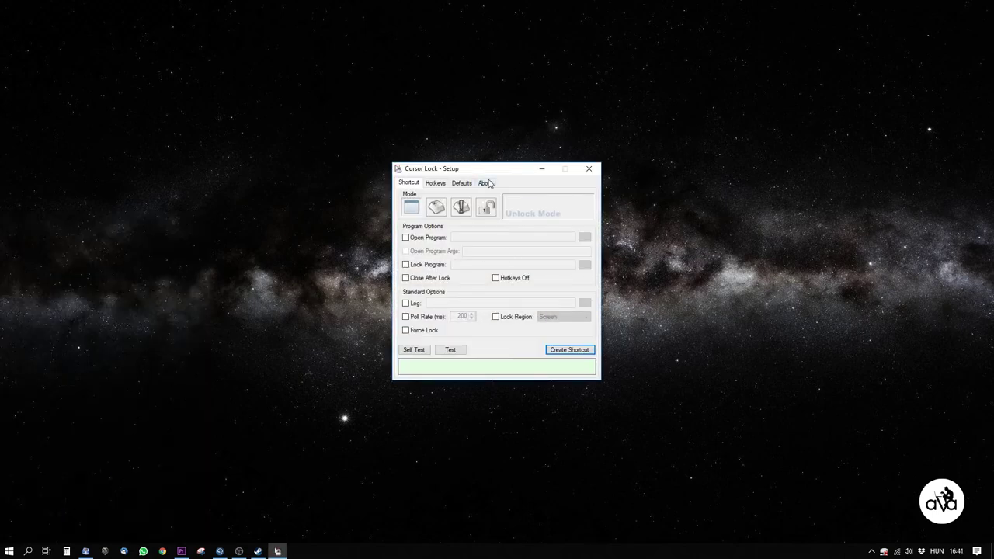
Enable Open Program and set it to C:\Program Files (x86)\Steam\Steam.exe.
{"action": "left_click_drag", "start_coordinate": [491, 176], "coordinate": [619, 175]}
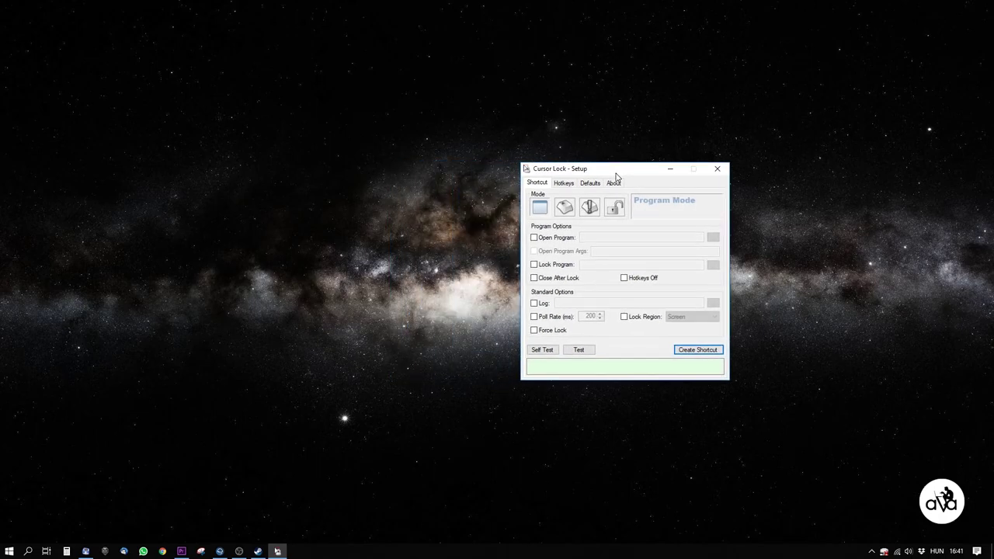
{"action": "left_click", "coordinate": [550, 239]}
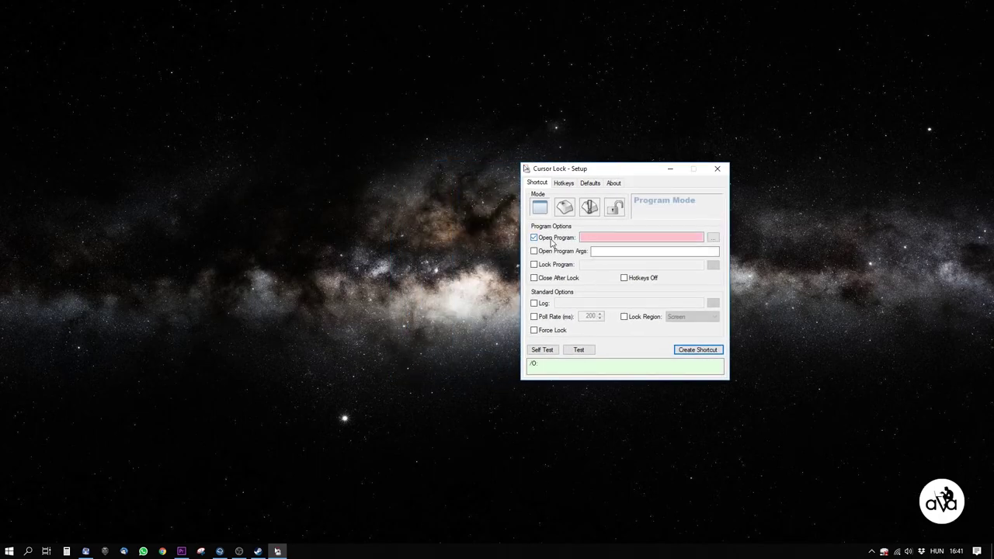
{"action": "left_click", "coordinate": [713, 237]}
{"action": "double_click", "coordinate": [662, 375]}
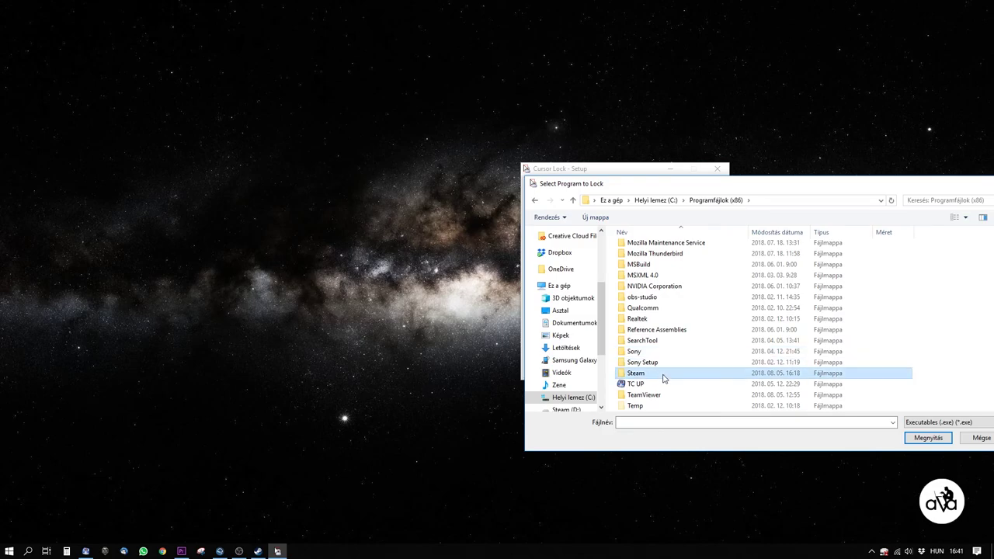
{"action": "scroll", "coordinate": [657, 337], "scroll_direction": "down", "scroll_amount": 5}
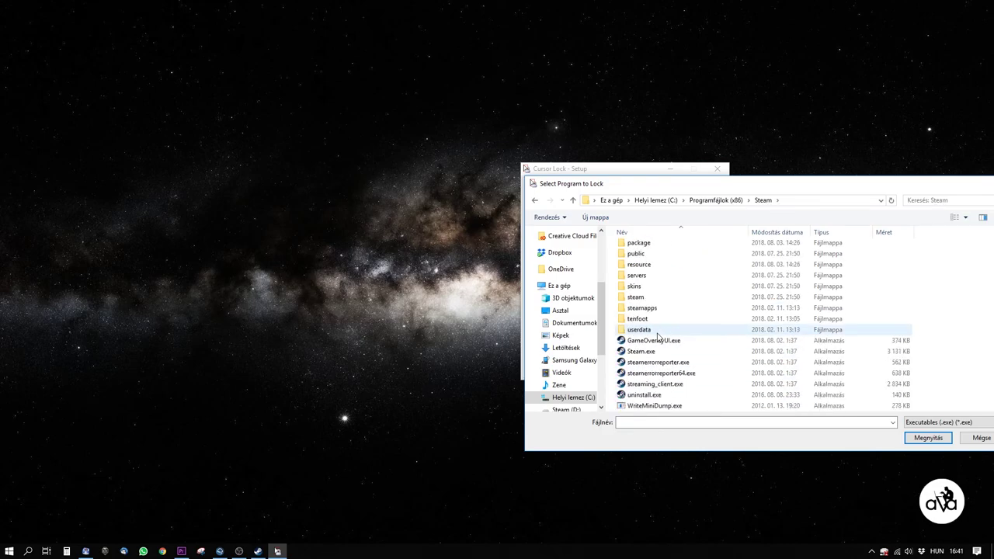
{"action": "double_click", "coordinate": [645, 351]}
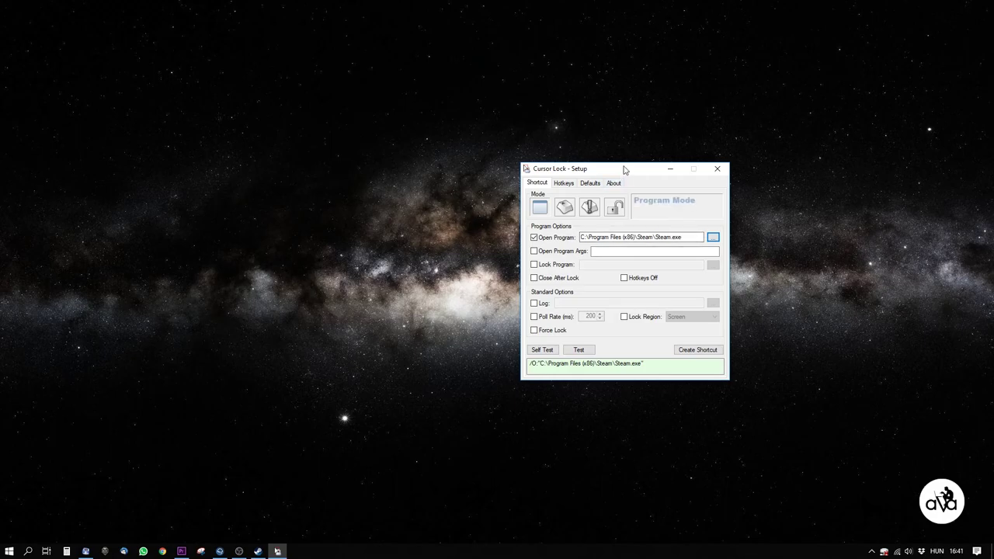
{"action": "left_click_drag", "start_coordinate": [625, 170], "coordinate": [792, 161]}
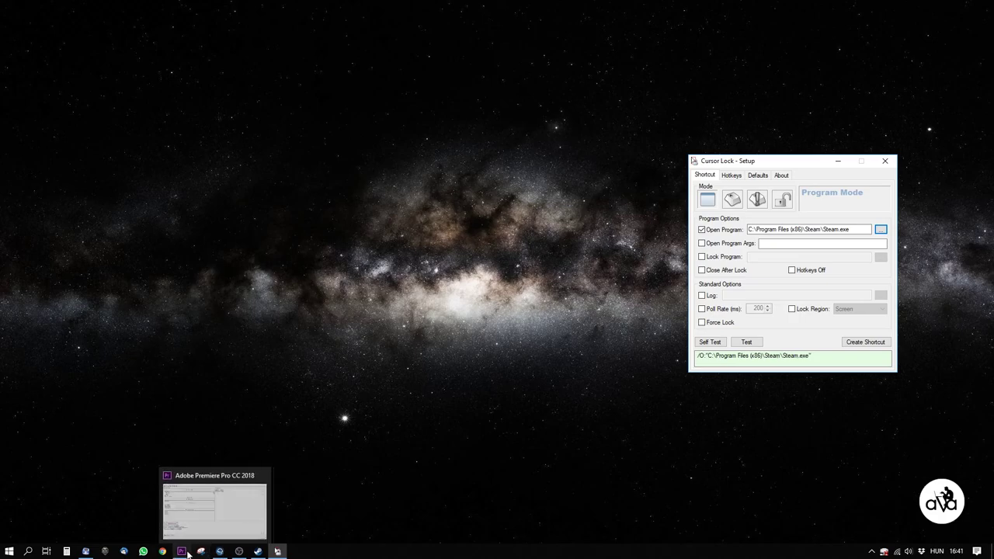
Create a Mafia III desktop shortcut from the Steam library.
{"action": "mouse_move", "coordinate": [247, 555]}
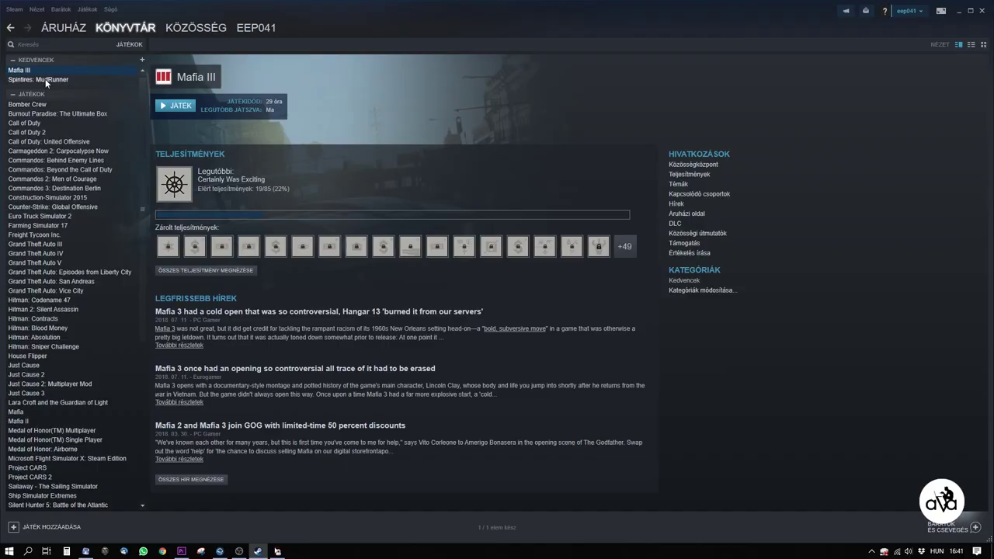
{"action": "right_click", "coordinate": [41, 72]}
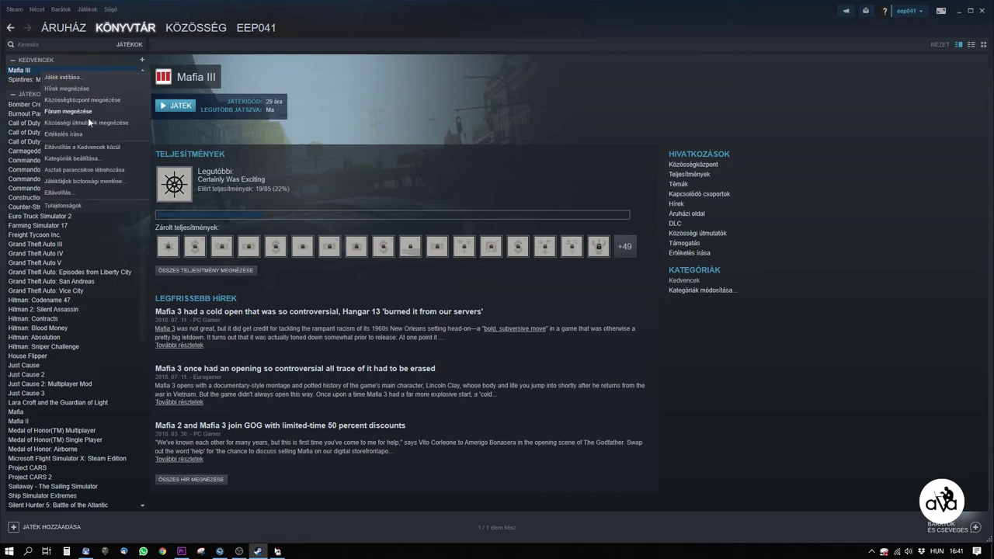
{"action": "left_click", "coordinate": [96, 170]}
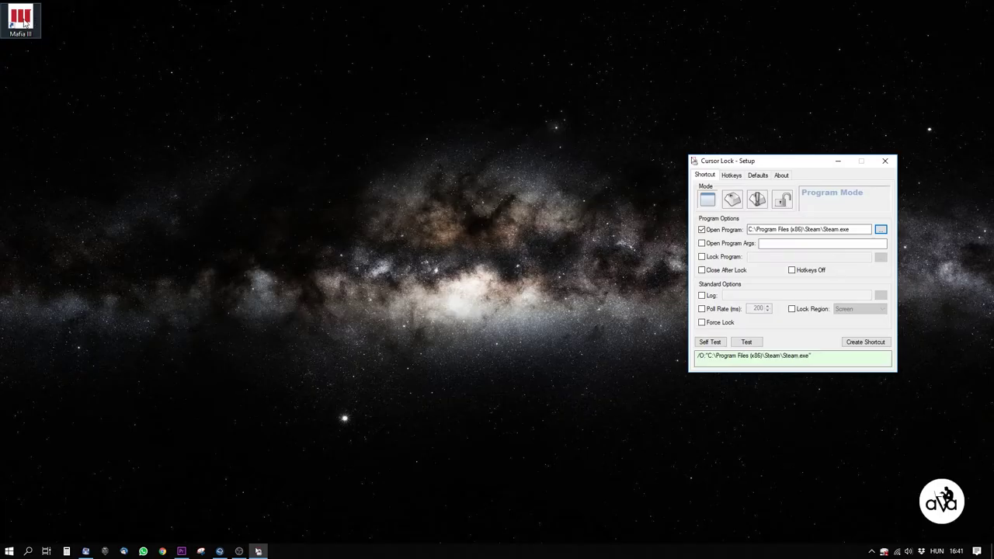
View the new shortcut's properties to find its URL steam://rungameid/360430.
{"action": "right_click", "coordinate": [24, 24]}
{"action": "left_click", "coordinate": [60, 145]}
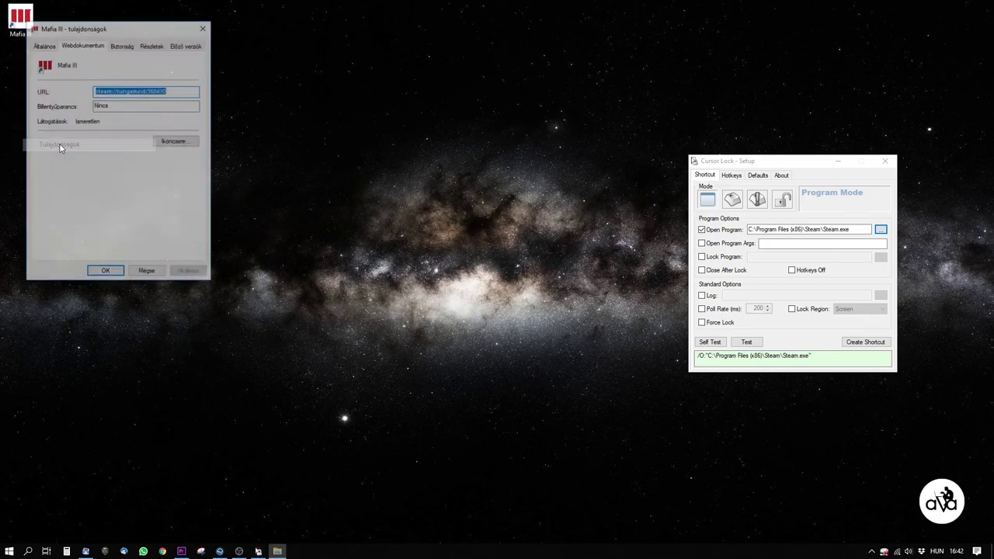
{"action": "left_click", "coordinate": [156, 91]}
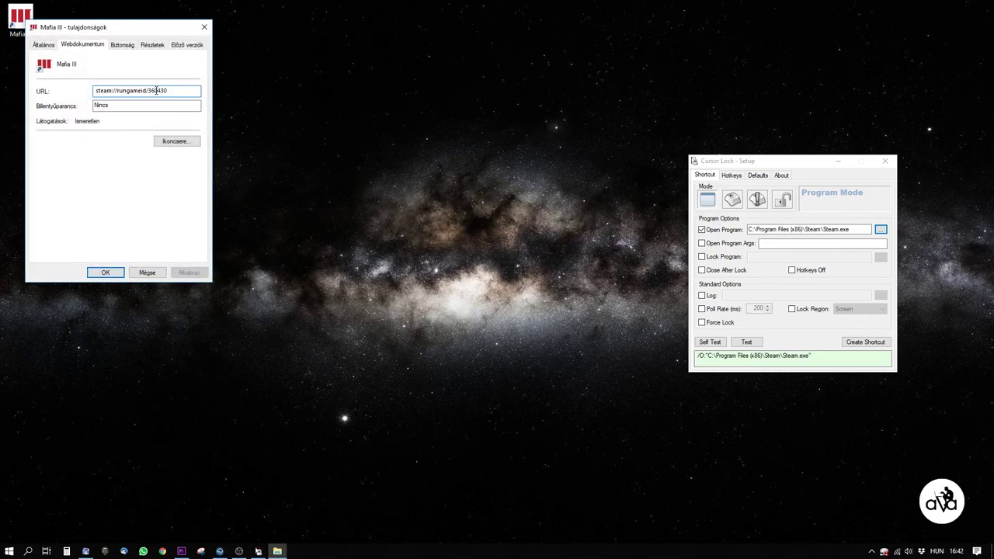
Set the Open Program arguments to -applaunch 360430, copying the ID from the shortcut URL.
{"action": "left_click", "coordinate": [782, 246]}
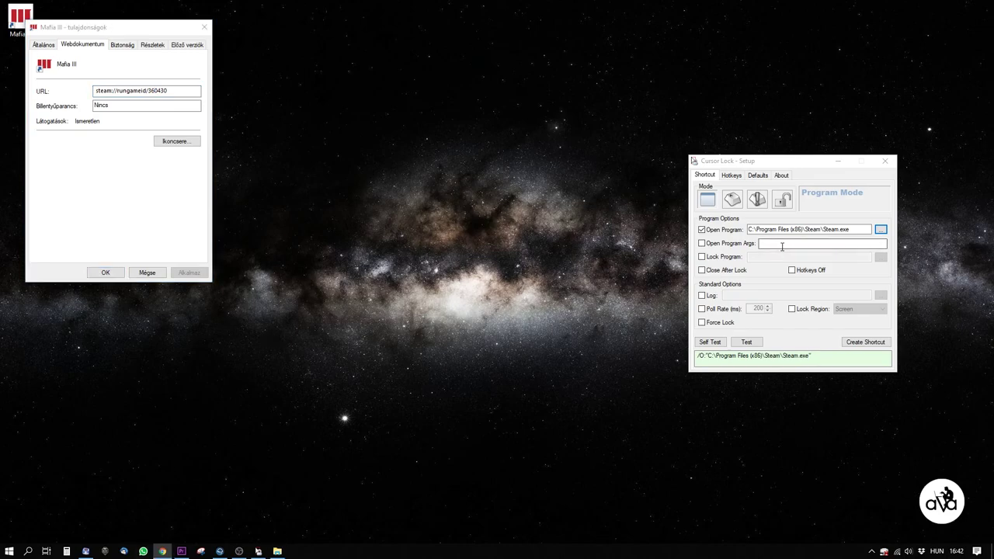
{"action": "type", "text": "-applaunch"}
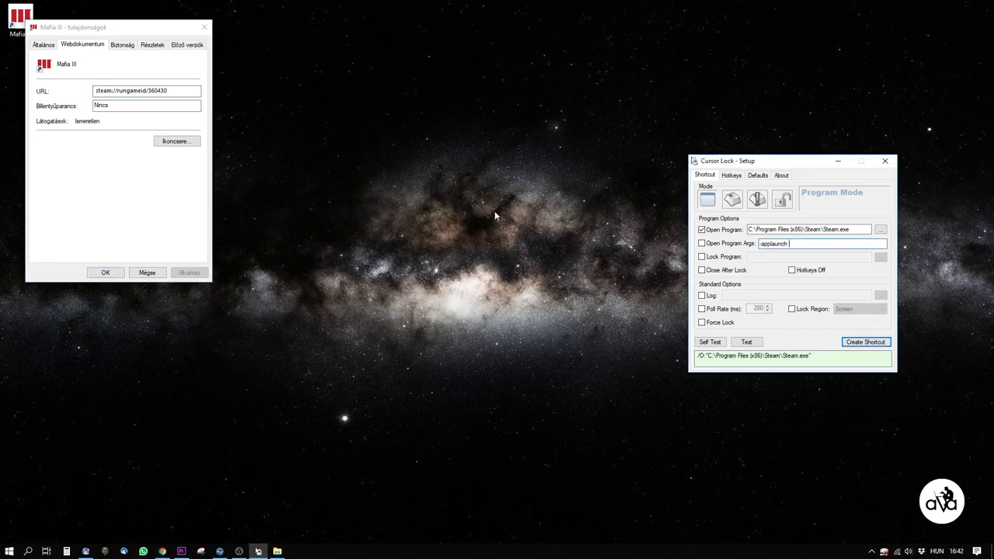
{"action": "left_click_drag", "start_coordinate": [151, 91], "coordinate": [179, 90]}
{"action": "key", "text": "ctrl+c"}
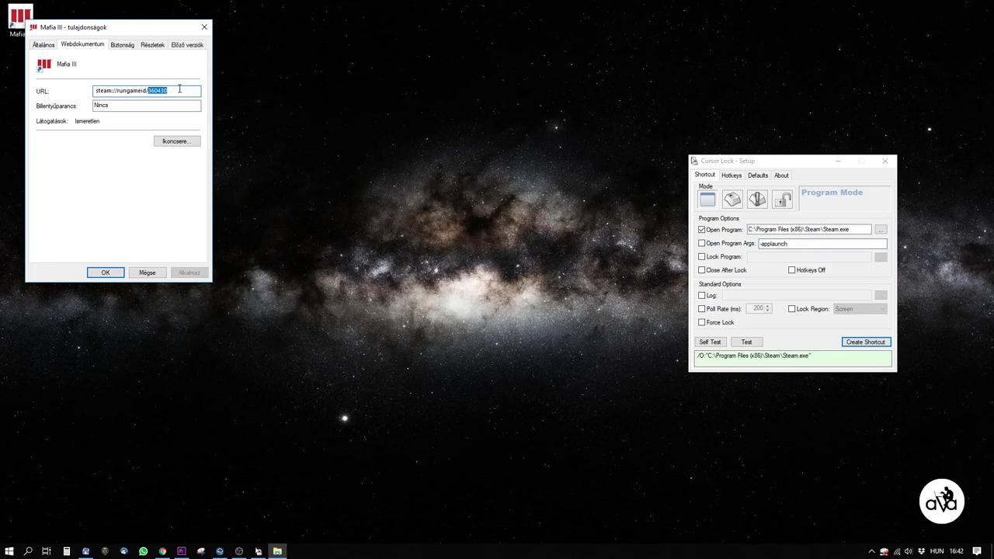
{"action": "left_click", "coordinate": [815, 244]}
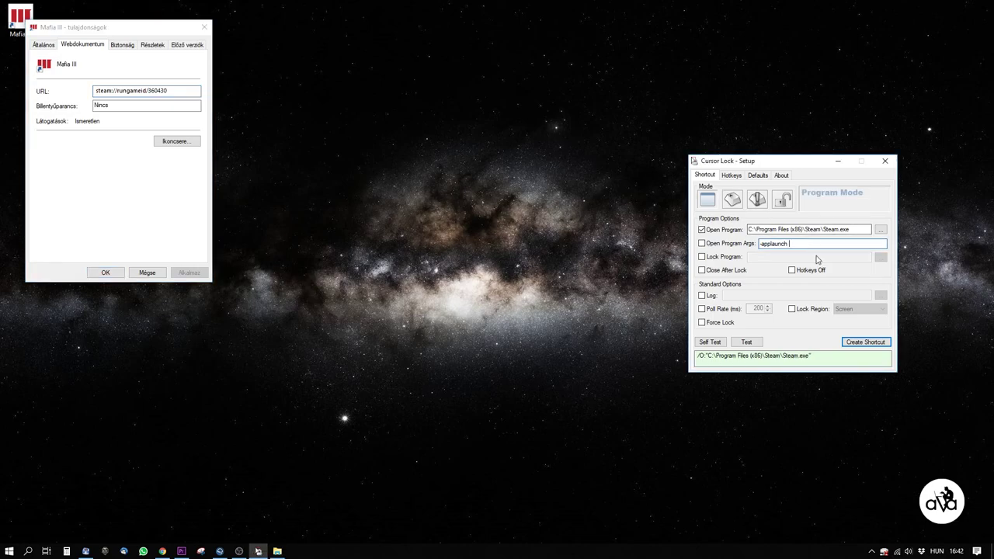
{"action": "key", "text": "ctrl+v"}
Lock the cursor to mafia3.exe and turn on Force Lock.
{"action": "left_click", "coordinate": [707, 260]}
{"action": "left_click", "coordinate": [880, 257]}
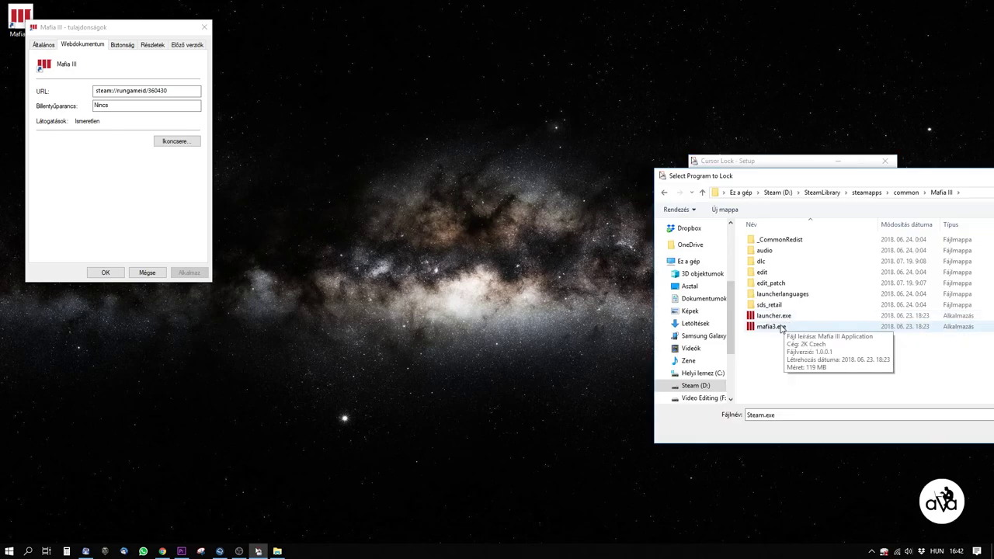
{"action": "double_click", "coordinate": [785, 326]}
{"action": "left_click", "coordinate": [811, 258]}
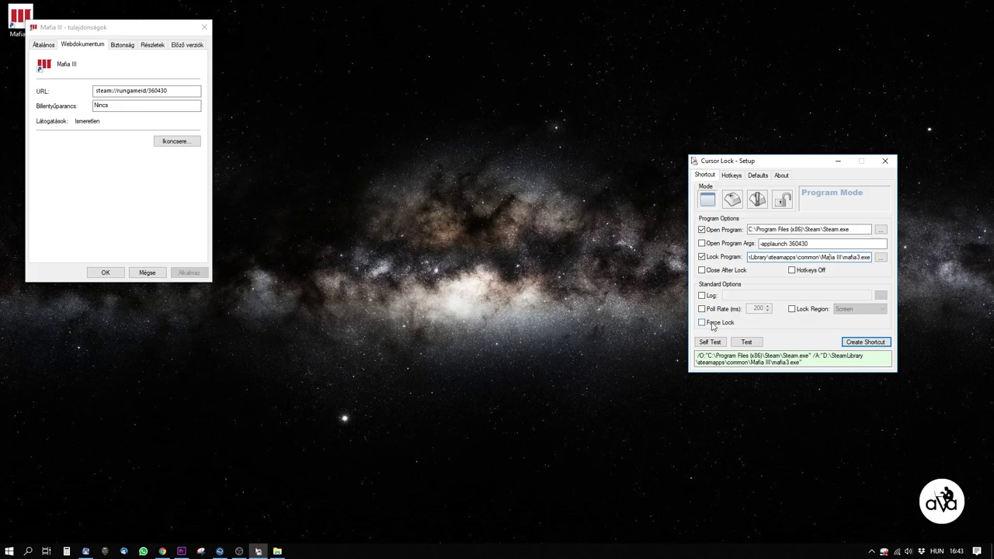
{"action": "left_click", "coordinate": [712, 325]}
Check the SHIFT + CTRL + L hotkey, then create and launch the Mafia III (CursorLock) shortcut.
{"action": "left_click", "coordinate": [729, 178]}
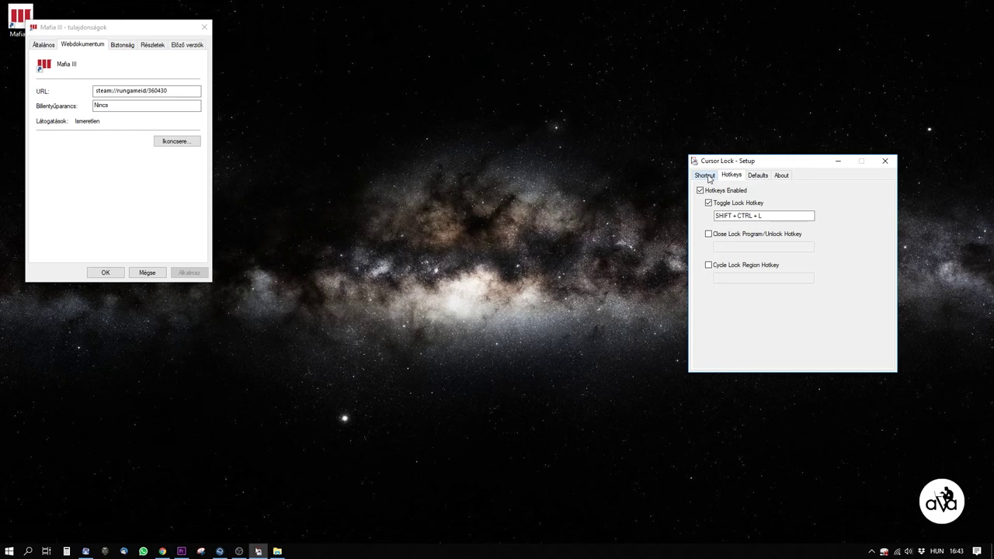
{"action": "left_click", "coordinate": [707, 177]}
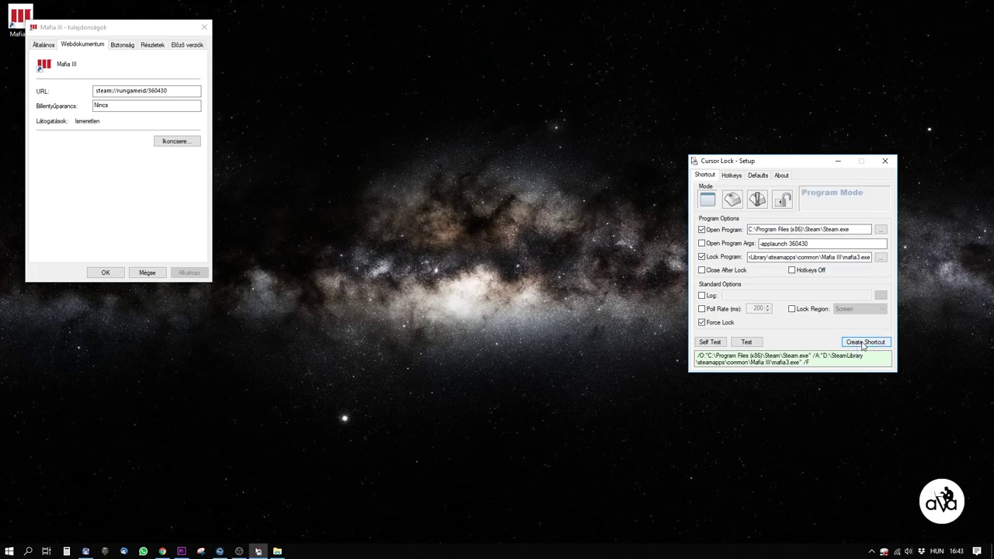
{"action": "left_click", "coordinate": [863, 344]}
{"action": "left_click_drag", "start_coordinate": [78, 31], "coordinate": [391, 46]}
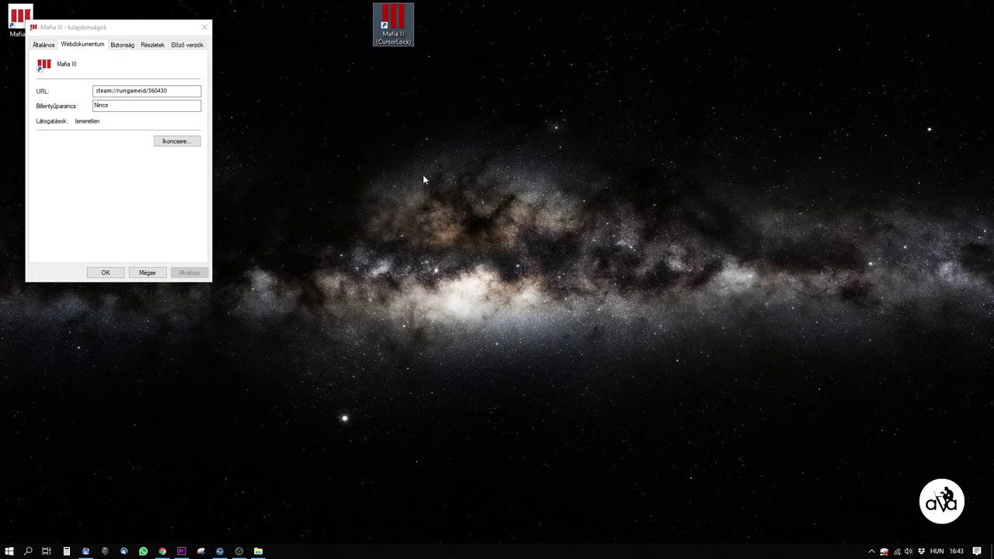
{"action": "key", "text": "Return"}
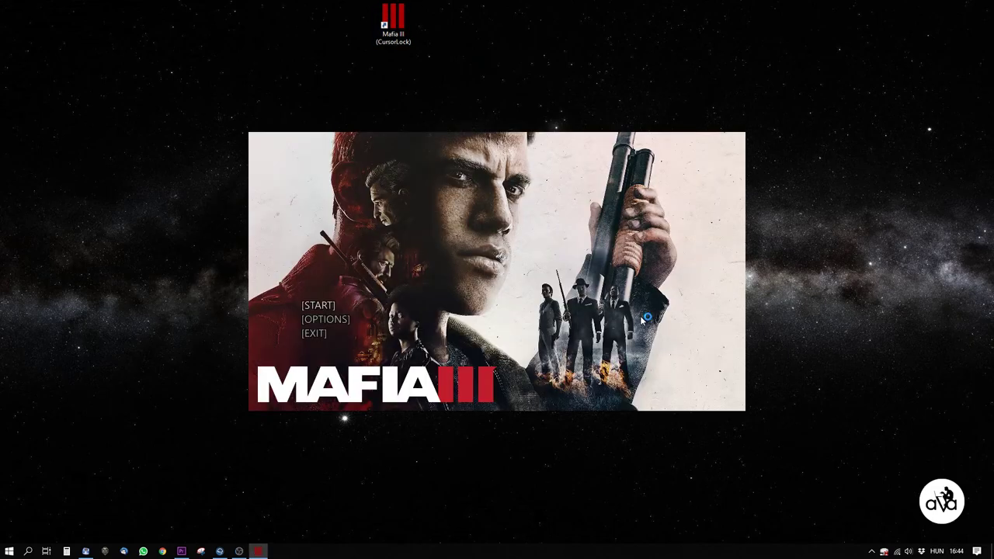
{"action": "left_click", "coordinate": [318, 305]}
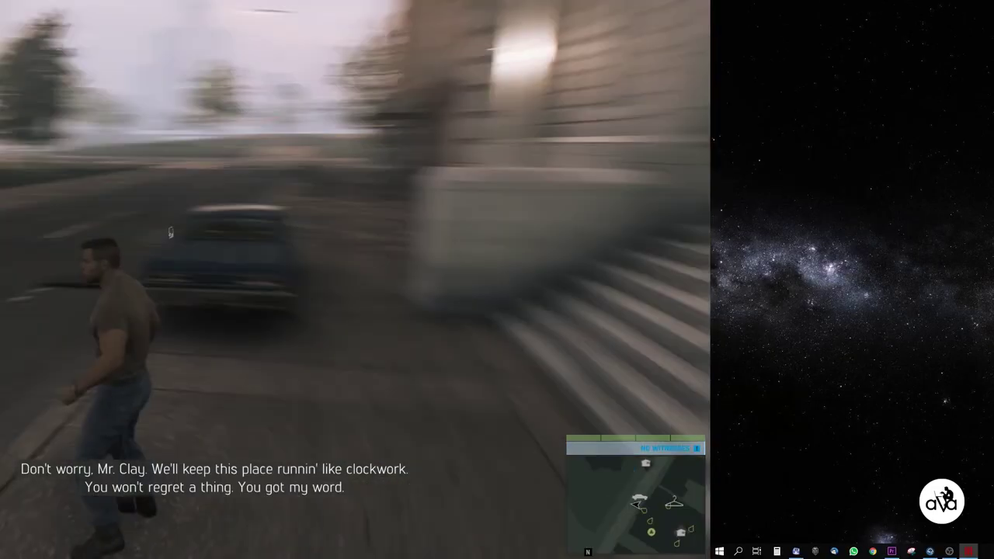